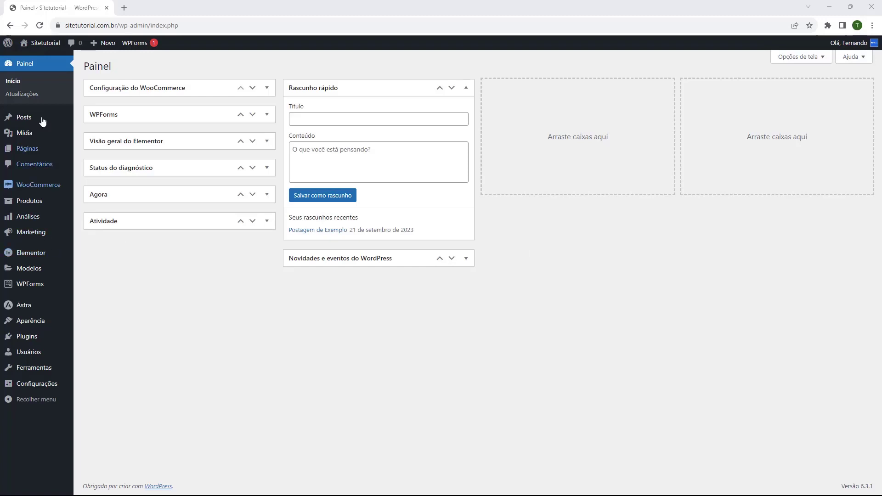
# - Open the footer builder in the Astra theme's customizer
pyautogui.moveTo(28, 313)
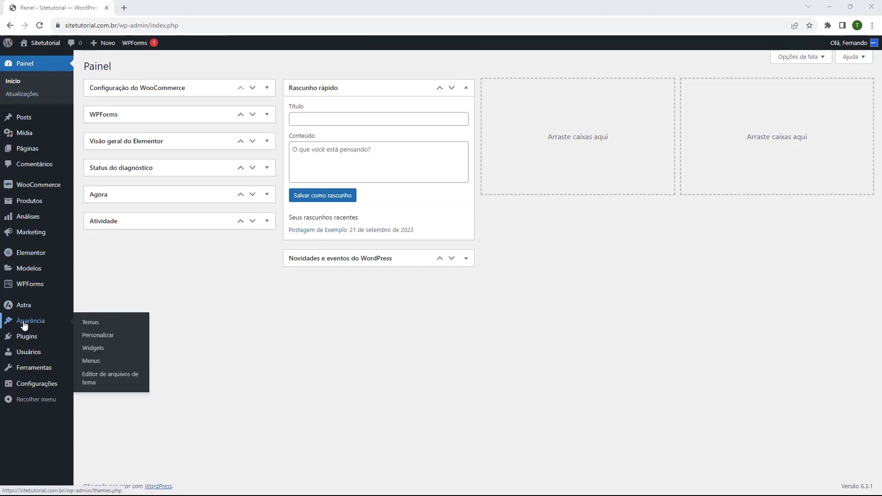
pyautogui.click(25, 324)
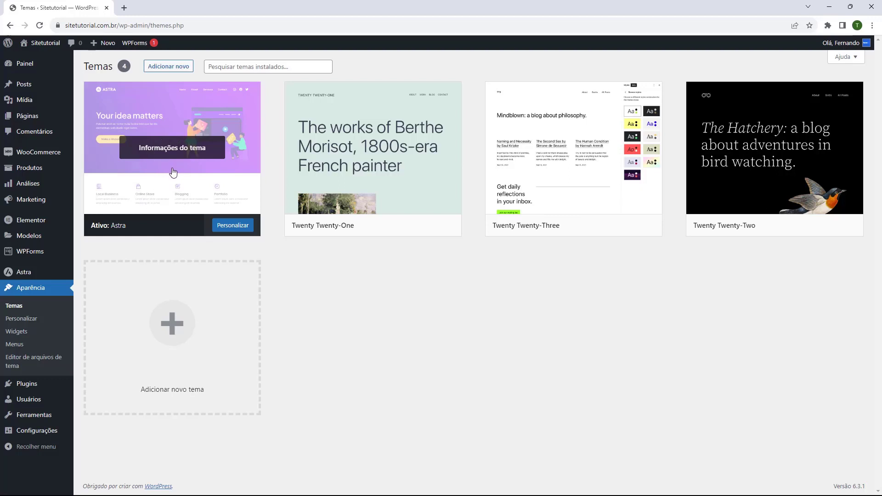
pyautogui.click(229, 231)
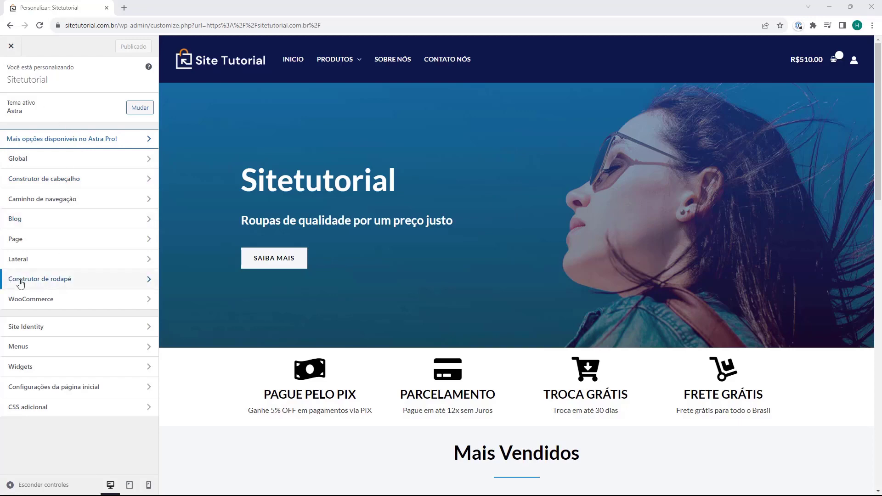
pyautogui.click(54, 286)
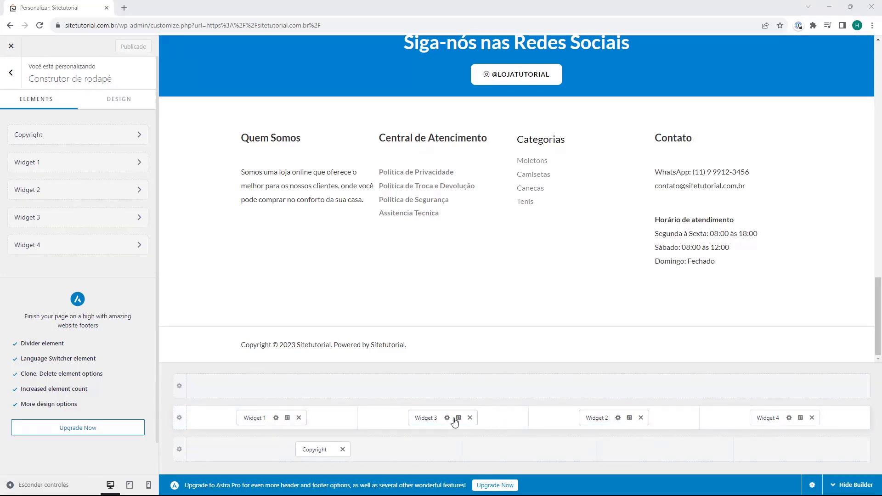
# - Open the background colour setting in the design options of the main footer row (Rodapé principal)
pyautogui.click(179, 418)
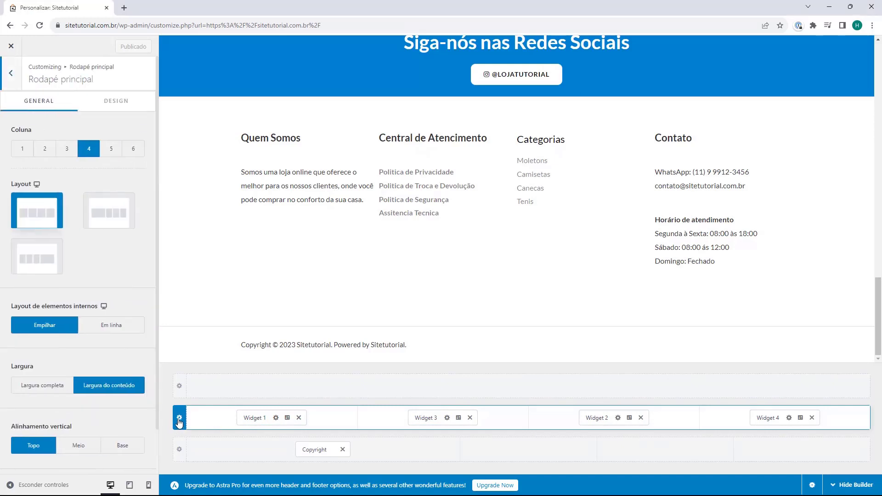
pyautogui.scroll(-1, 60, 381)
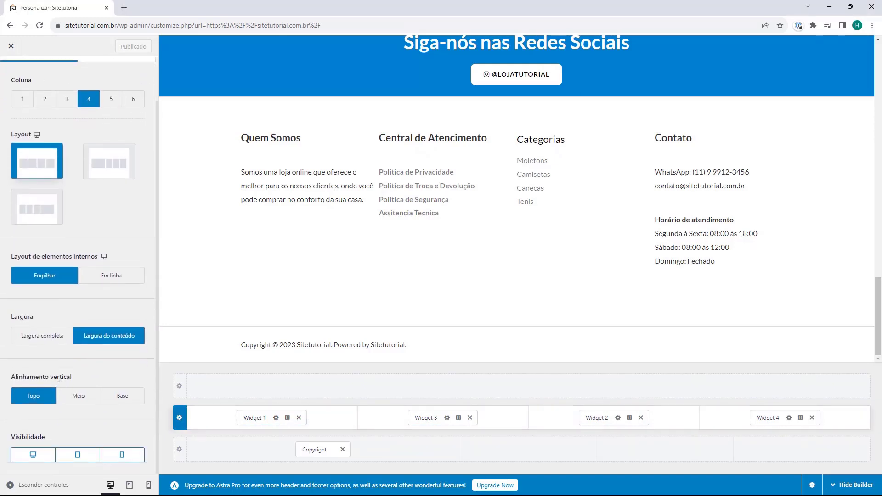
pyautogui.scroll(1, 62, 391)
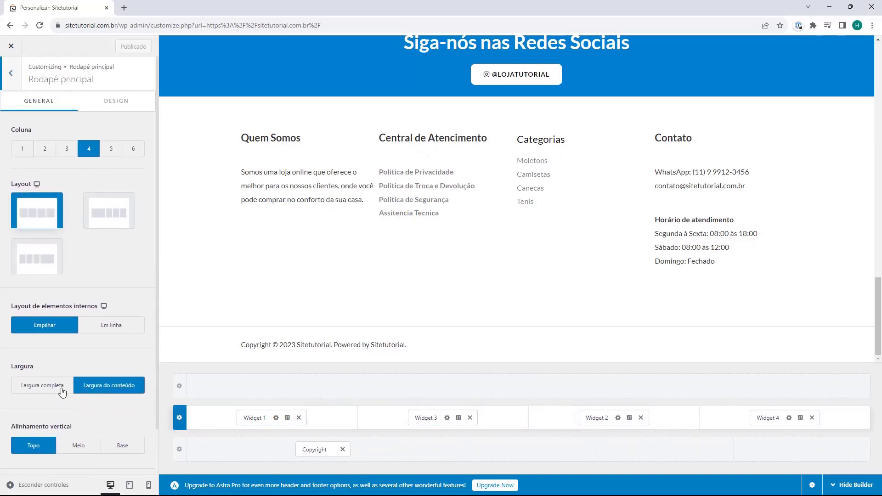
pyautogui.click(110, 108)
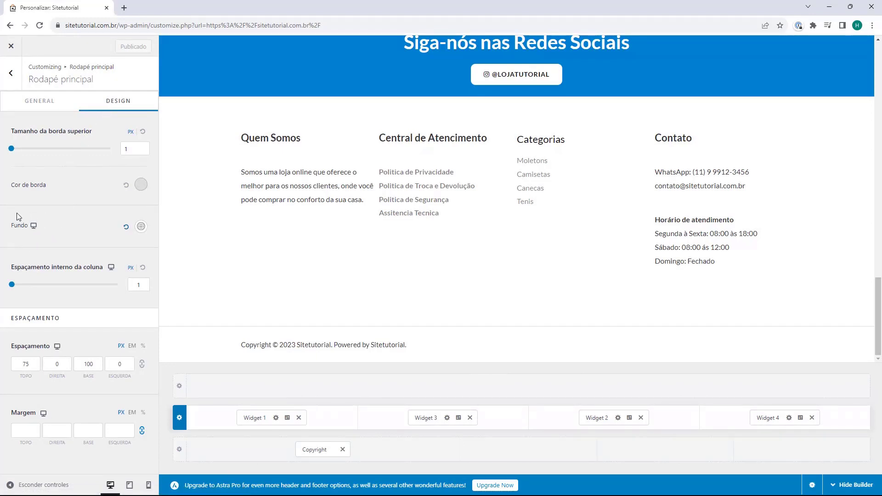
pyautogui.click(141, 226)
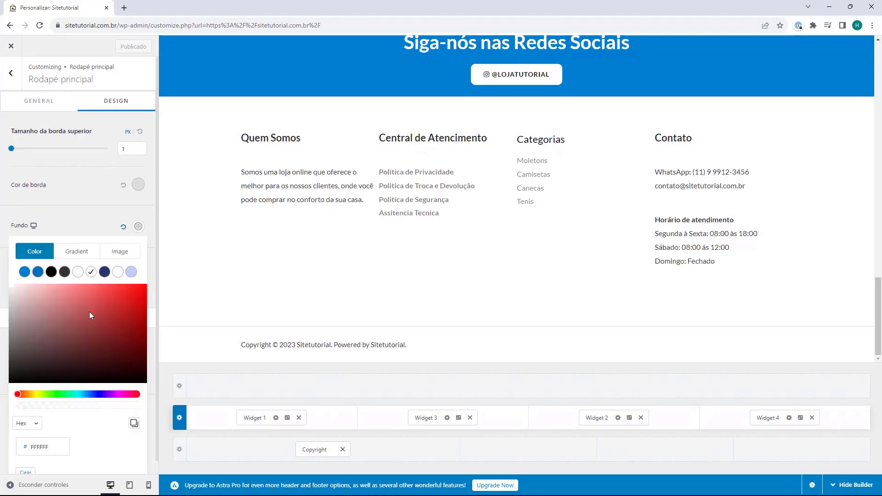
# - Try a violet-blue background of about #414198 on the main footer row
pyautogui.moveTo(90, 312); pyautogui.dragTo(90, 335)
pyautogui.moveTo(82, 394); pyautogui.dragTo(88, 326)
pyautogui.click(95, 366)
# - Set the main footer row's background colour to the hex value 0E1B4D
pyautogui.scroll(-1, 62, 346)
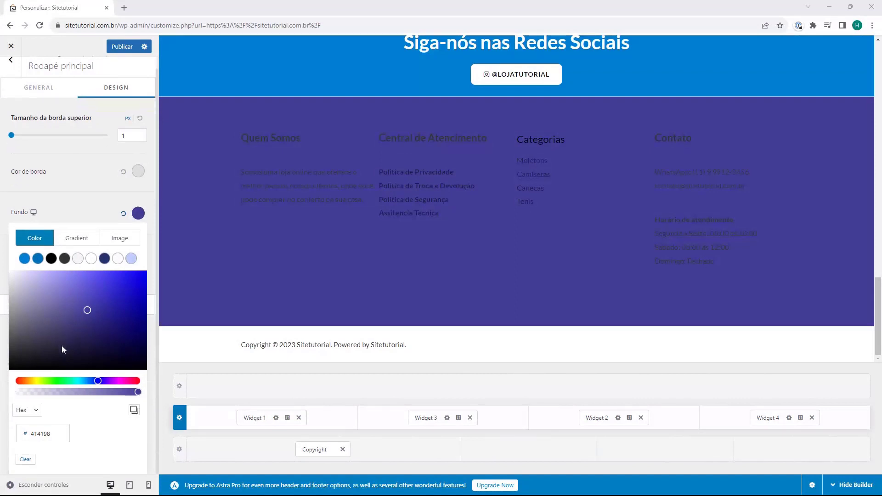
pyautogui.doubleClick(44, 433)
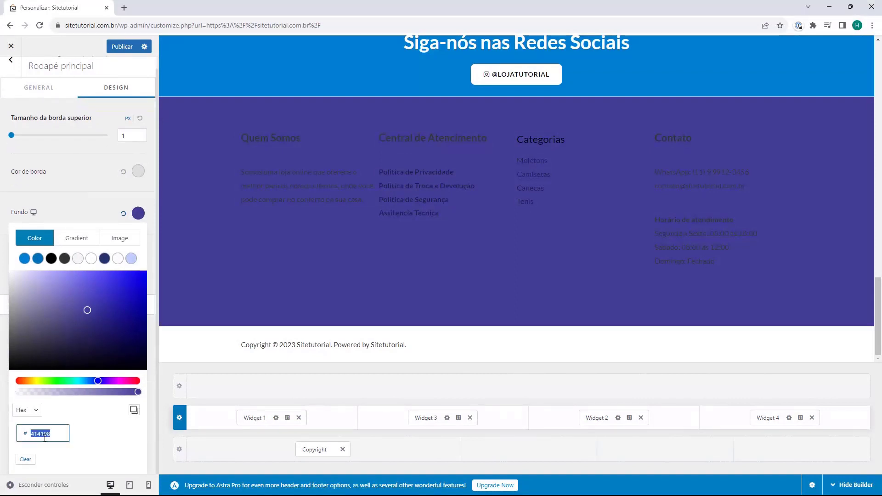
pyautogui.write('0E1B4D')
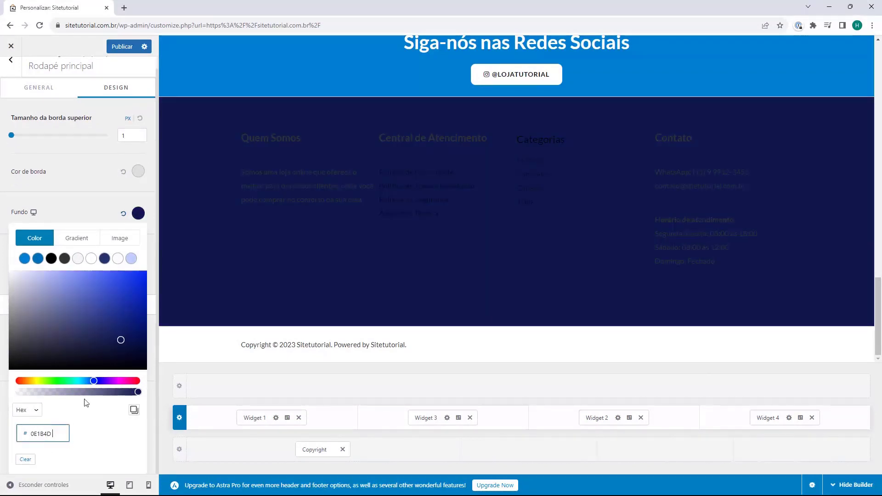
pyautogui.click(67, 420)
pyautogui.click(202, 403)
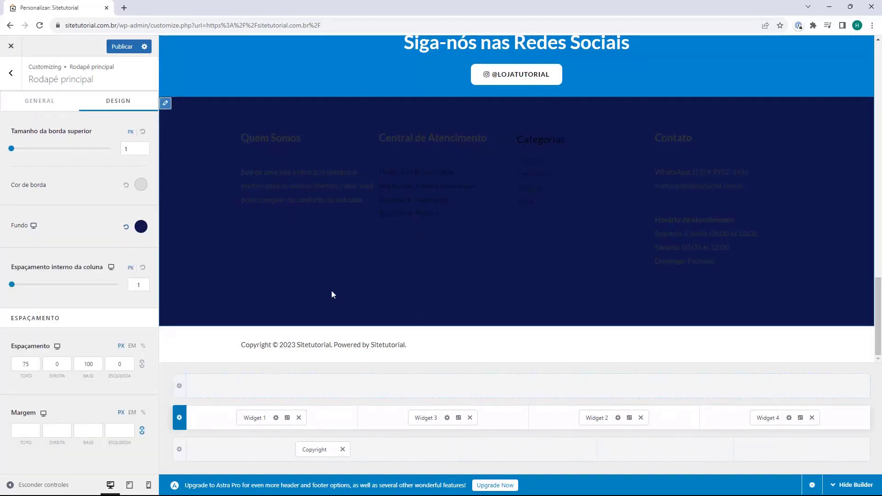
pyautogui.click(257, 254)
pyautogui.click(99, 102)
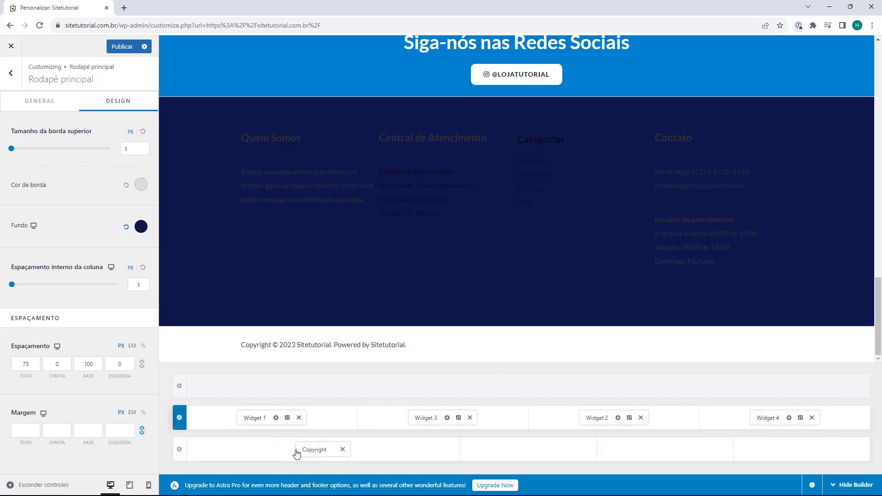
# - Open the design settings of footer Widget 1 and set its title colour to white (FFFFFF)
pyautogui.click(257, 424)
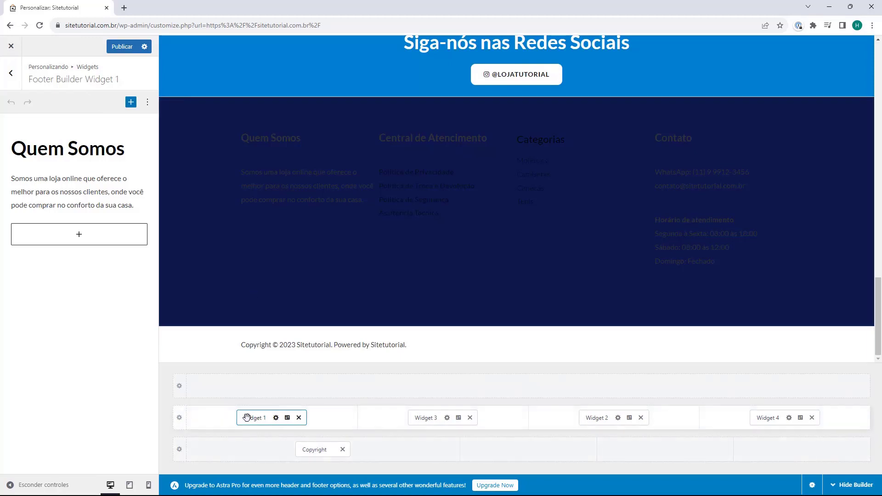
pyautogui.click(288, 418)
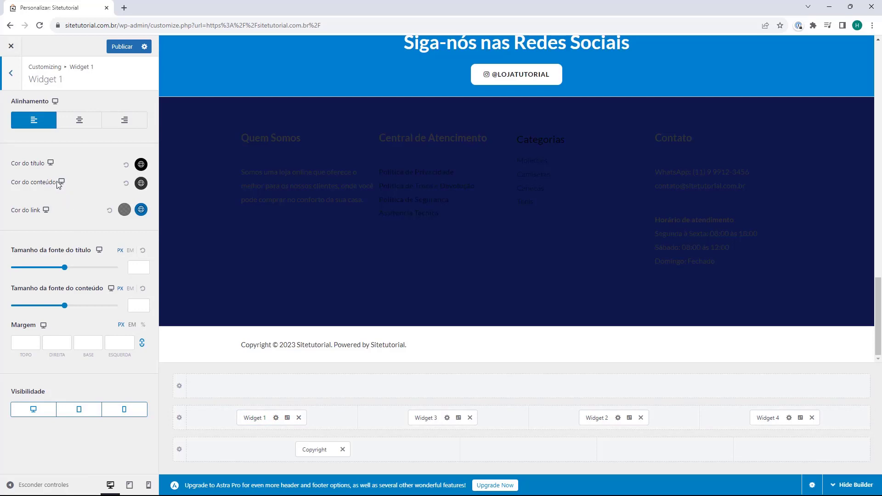
pyautogui.click(70, 131)
pyautogui.click(54, 130)
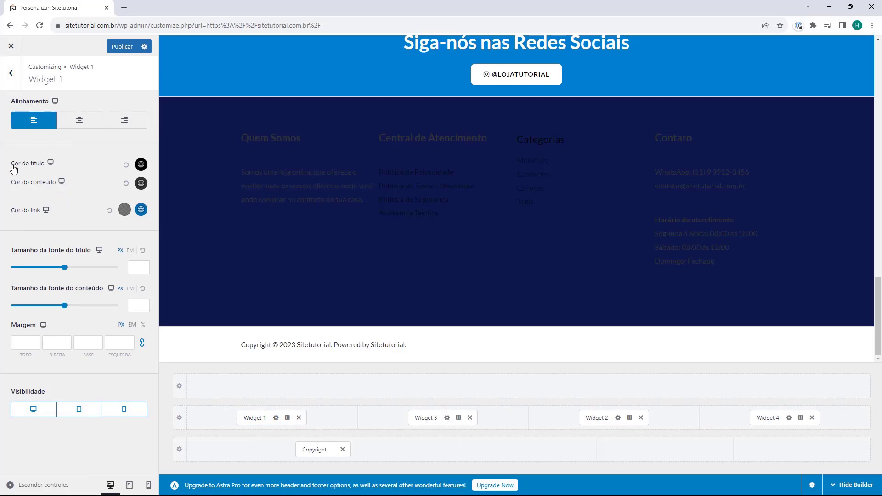
pyautogui.click(141, 165)
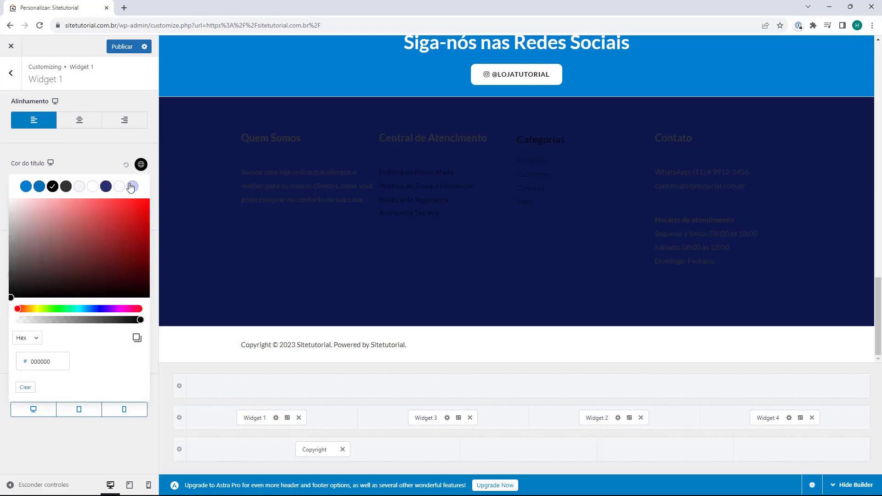
pyautogui.click(92, 186)
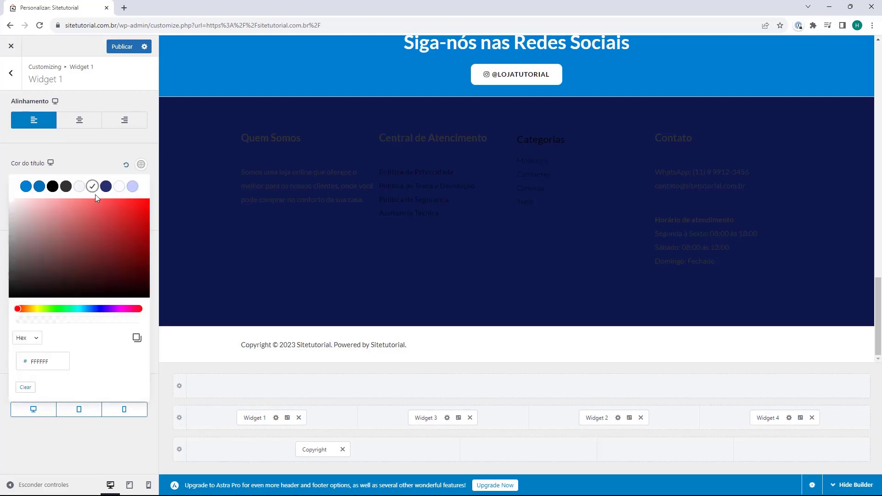
# - Set Widget 1's content colour to F5F7F9 and its link colours to white
pyautogui.click(141, 183)
pyautogui.click(79, 206)
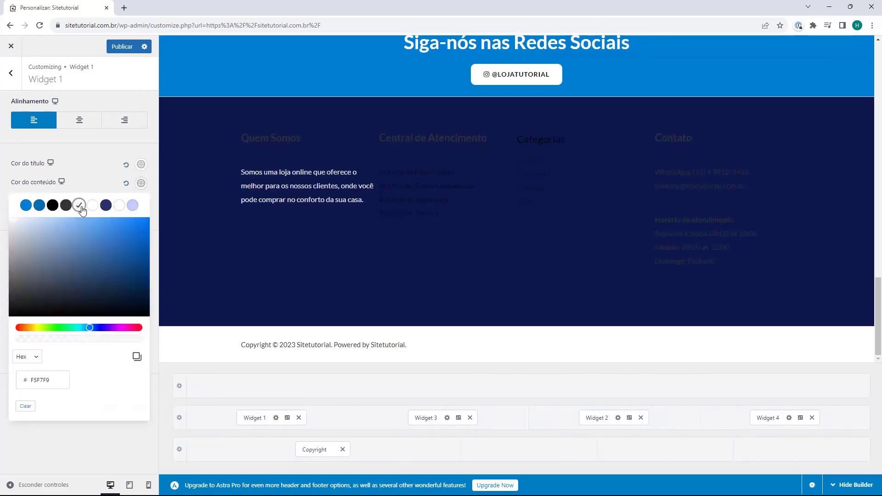
pyautogui.click(87, 162)
pyautogui.click(124, 210)
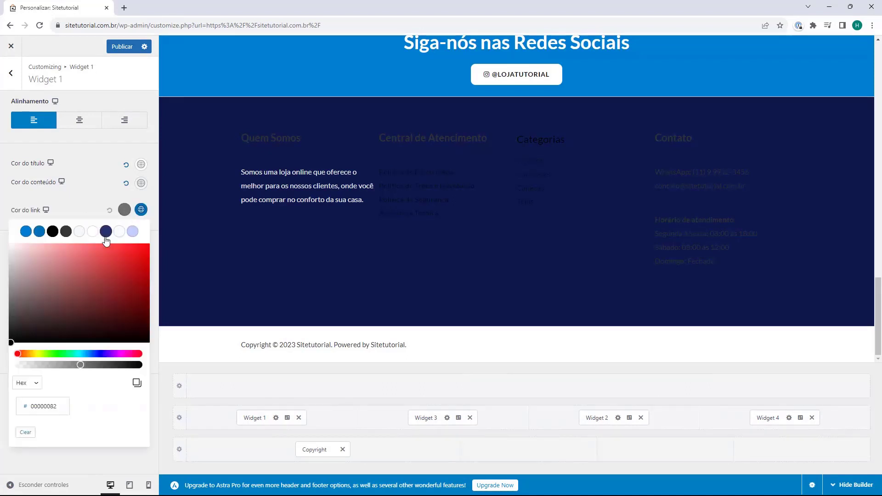
pyautogui.click(92, 231)
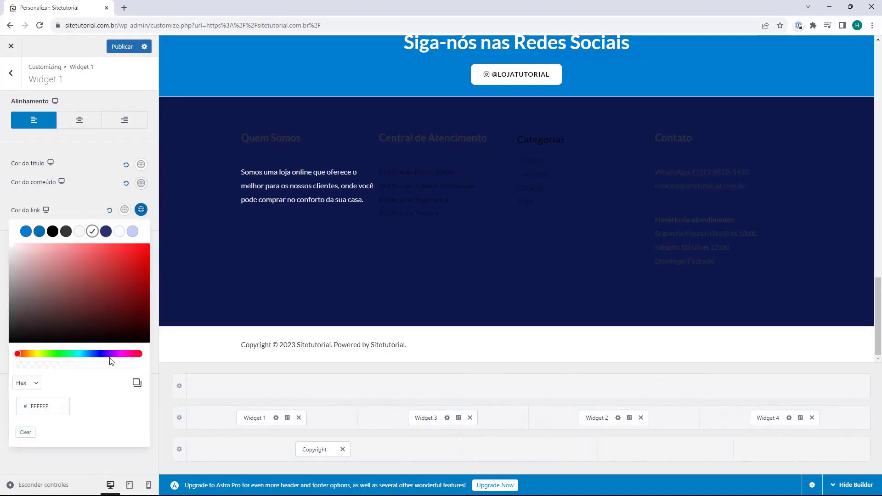
pyautogui.click(130, 184)
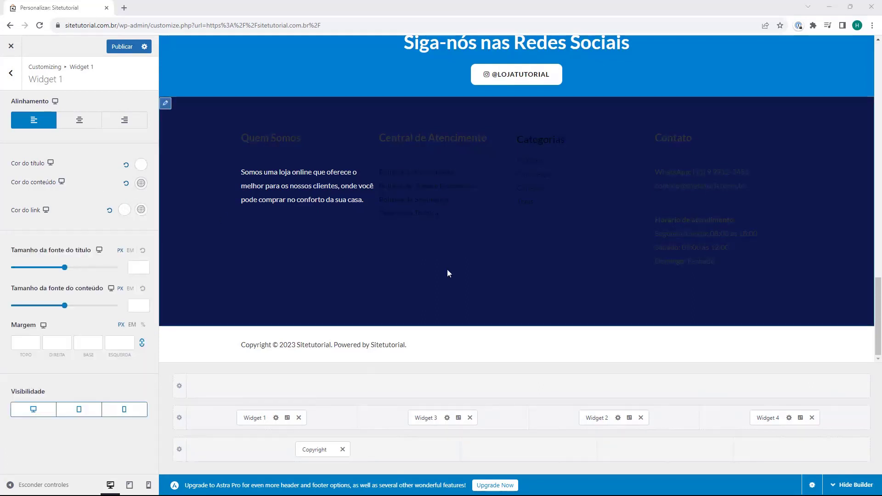
# - Set the title, content and link colours of footer Widget 3 to white
pyautogui.click(457, 422)
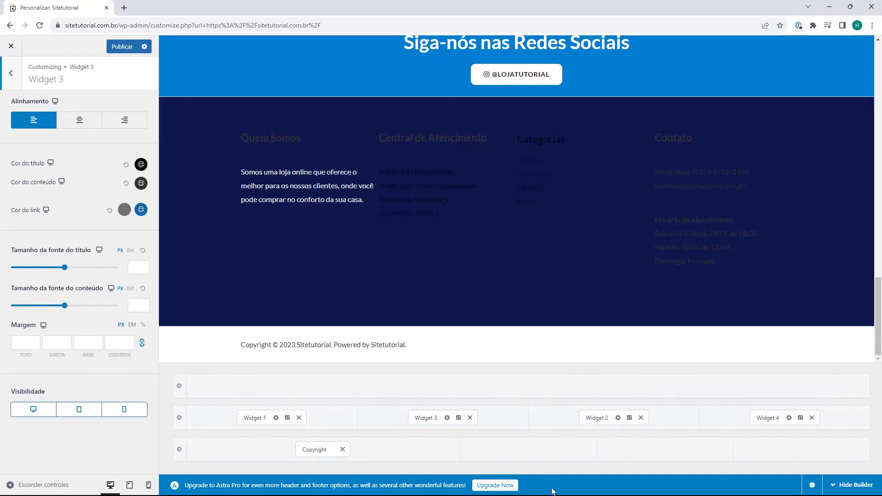
pyautogui.click(458, 419)
pyautogui.click(141, 165)
pyautogui.click(141, 164)
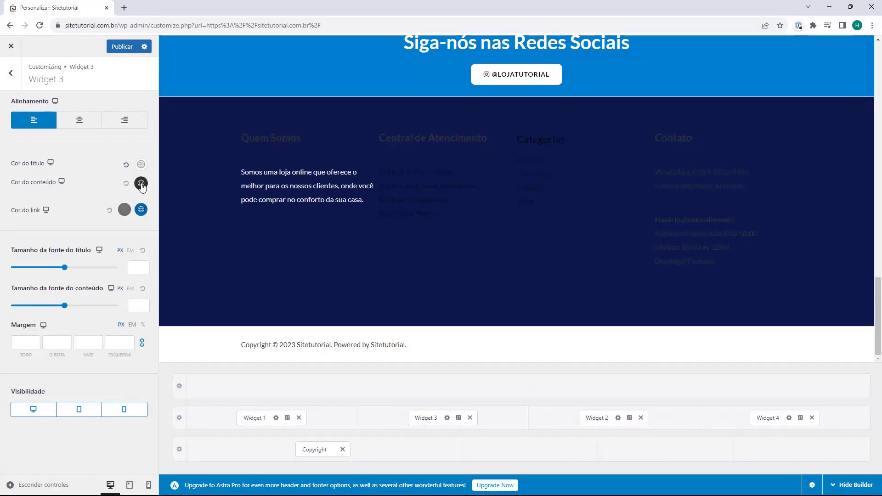
pyautogui.click(141, 183)
pyautogui.click(86, 164)
# - Set the title, content and link colours of footer Widget 2 to white
pyautogui.click(597, 418)
pyautogui.click(629, 418)
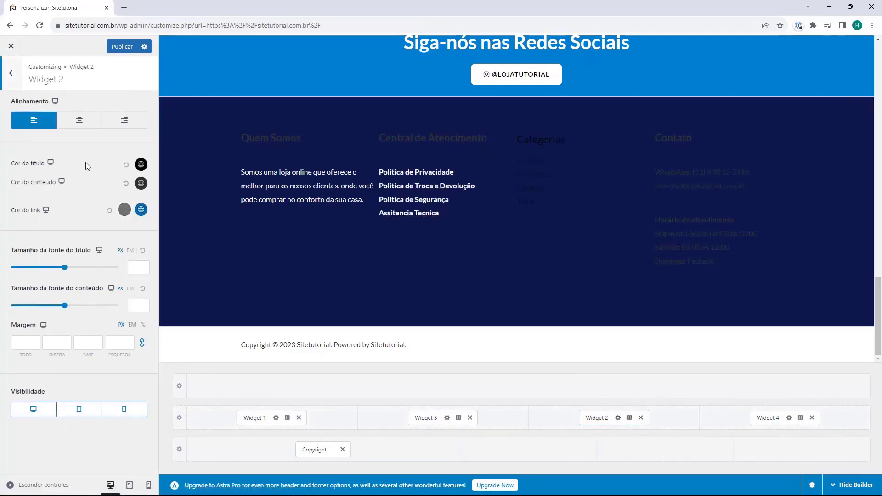
pyautogui.click(141, 164)
pyautogui.click(92, 186)
pyautogui.click(141, 163)
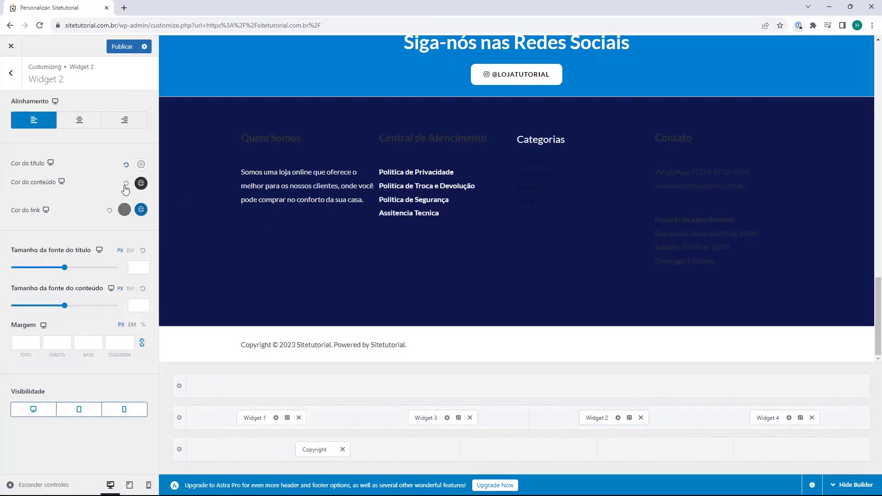
pyautogui.click(141, 183)
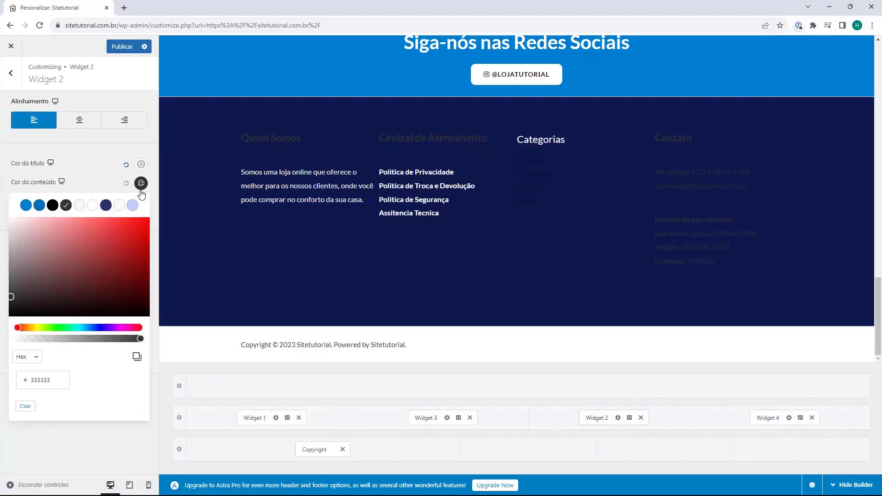
pyautogui.click(92, 205)
pyautogui.click(87, 185)
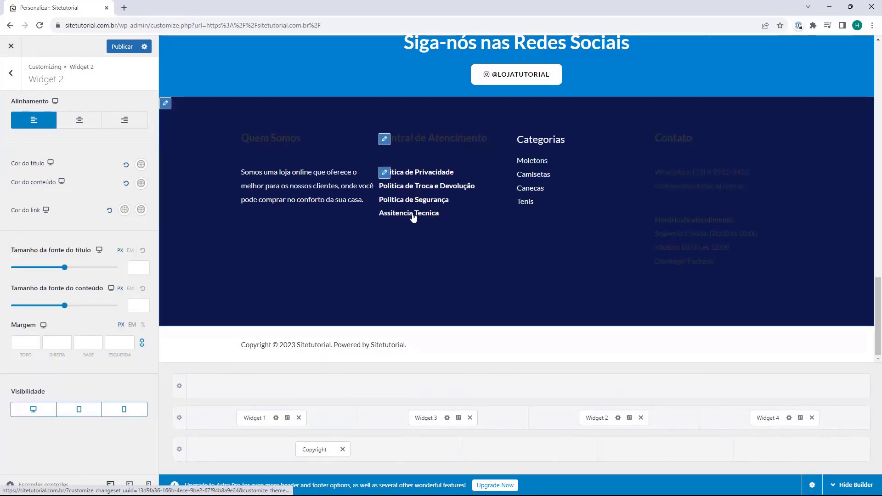
# - Set the title, content and link colours of footer Widget 4 to white
pyautogui.click(651, 180)
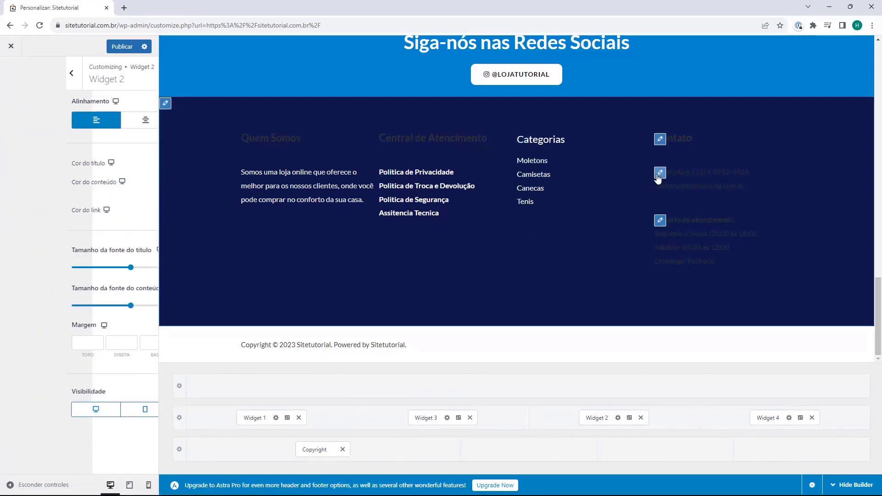
pyautogui.click(788, 418)
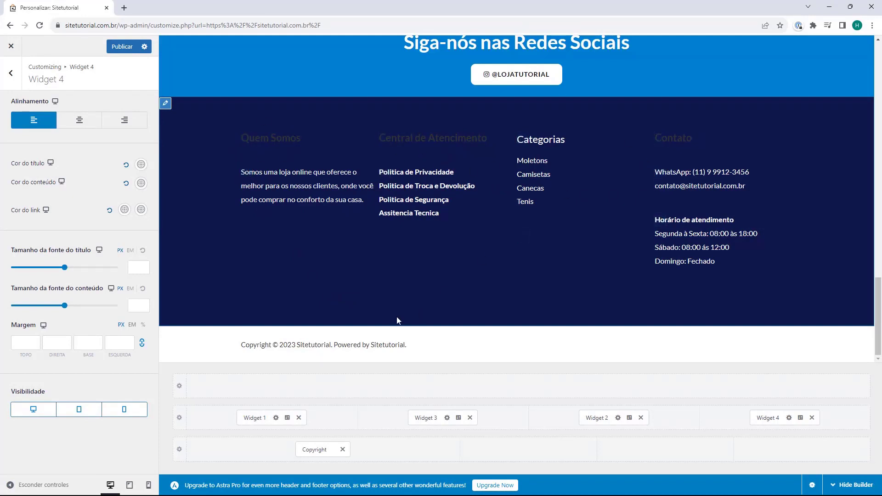
# - Set the text colour of the "Quem Somos" heading block in footer Widget 1 to white (FFFFFF)
pyautogui.click(257, 417)
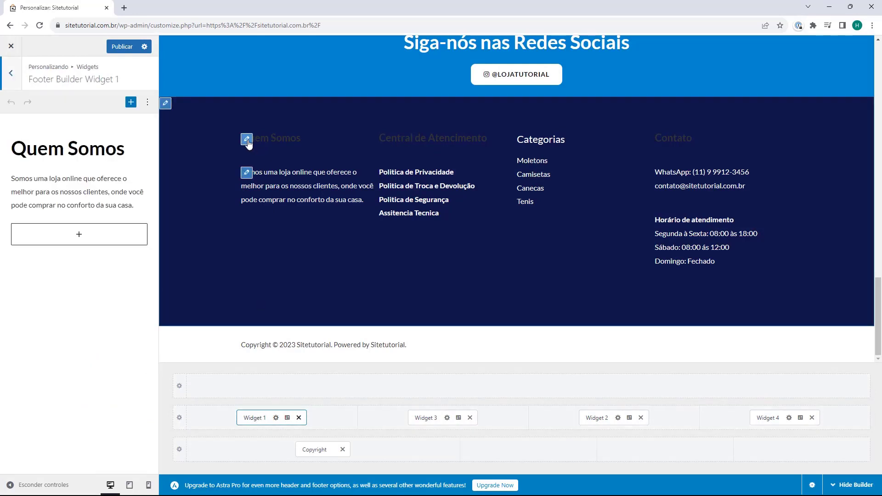
pyautogui.click(247, 140)
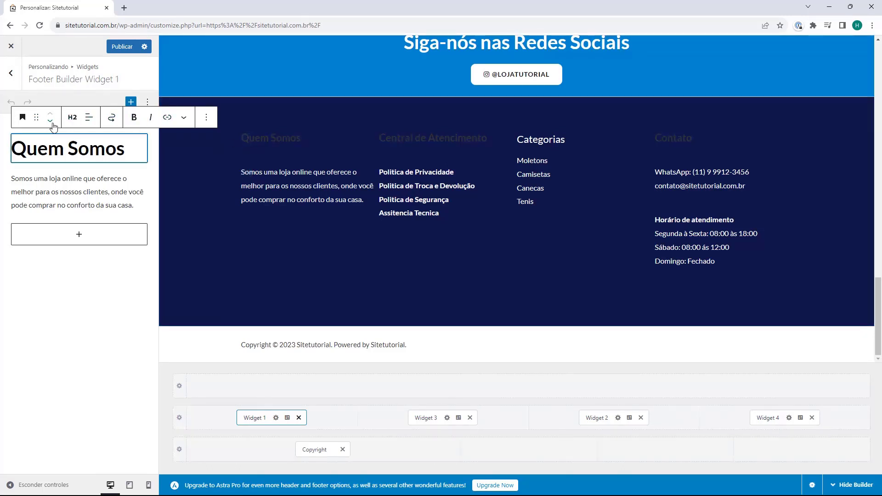
pyautogui.click(204, 121)
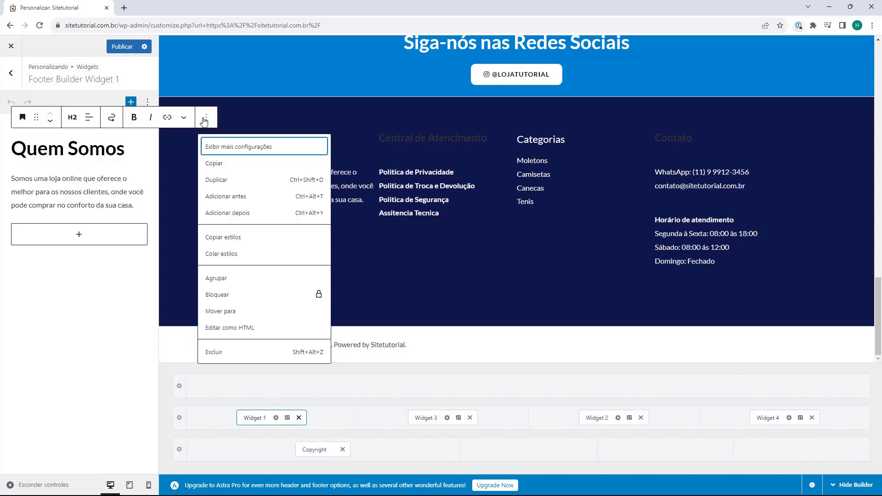
pyautogui.click(214, 147)
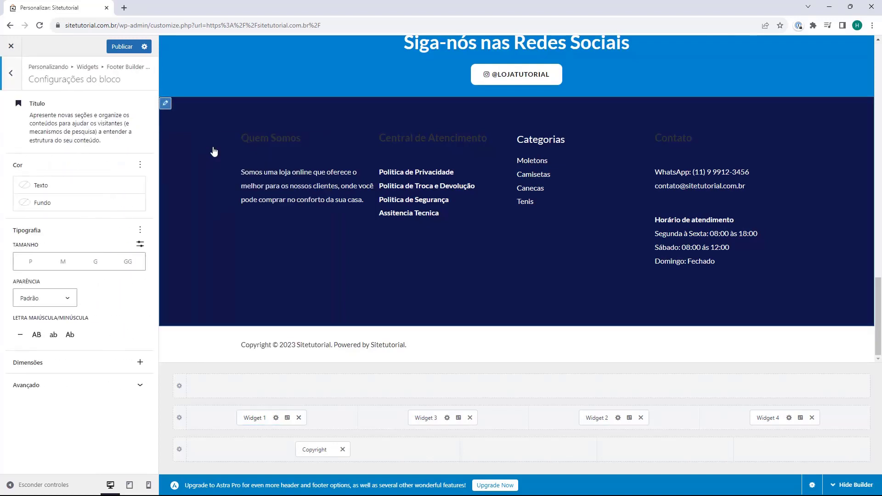
pyautogui.click(19, 184)
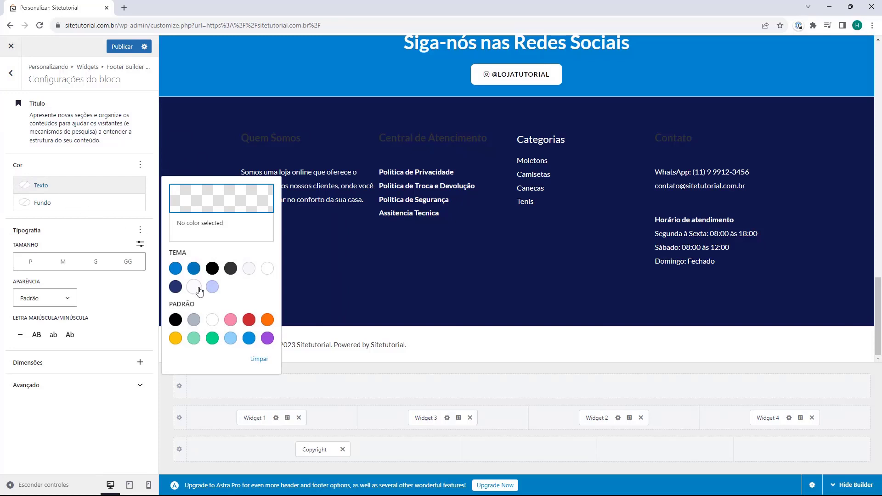
pyautogui.click(214, 321)
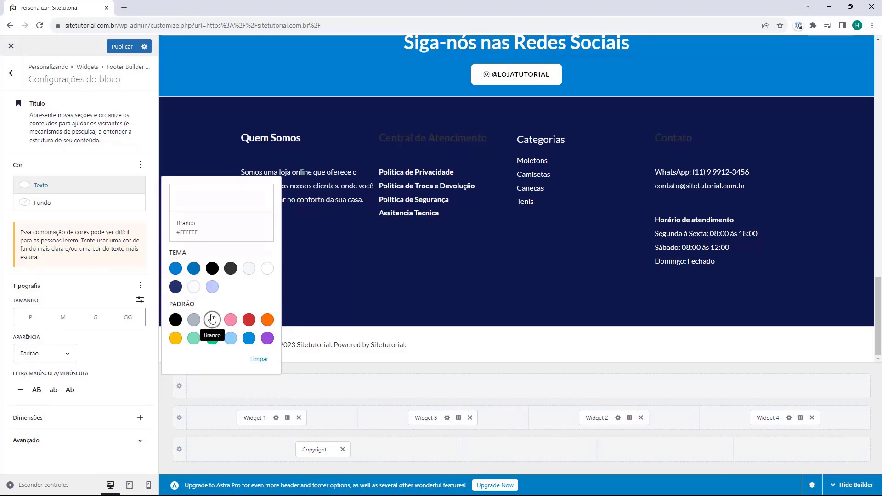
# - Set the text colour of the "Central de Atencimento" heading block in footer Widget 3 to white (FFFFFF)
pyautogui.click(384, 138)
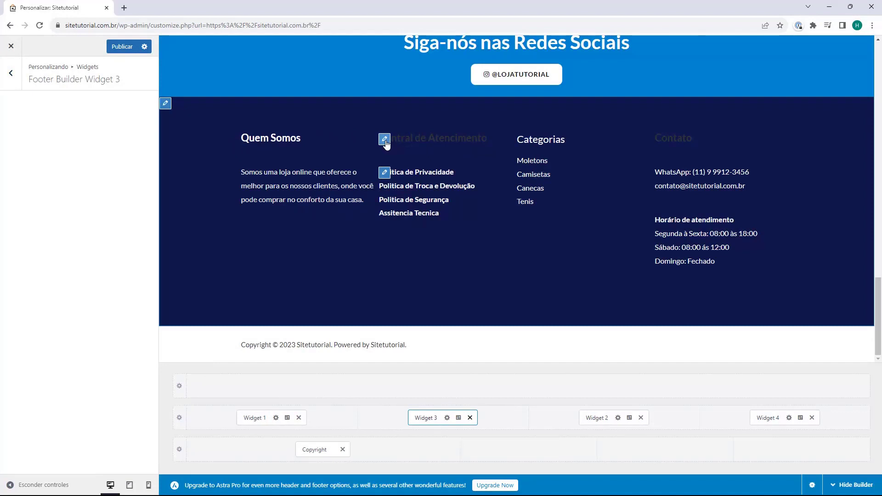
pyautogui.click(206, 117)
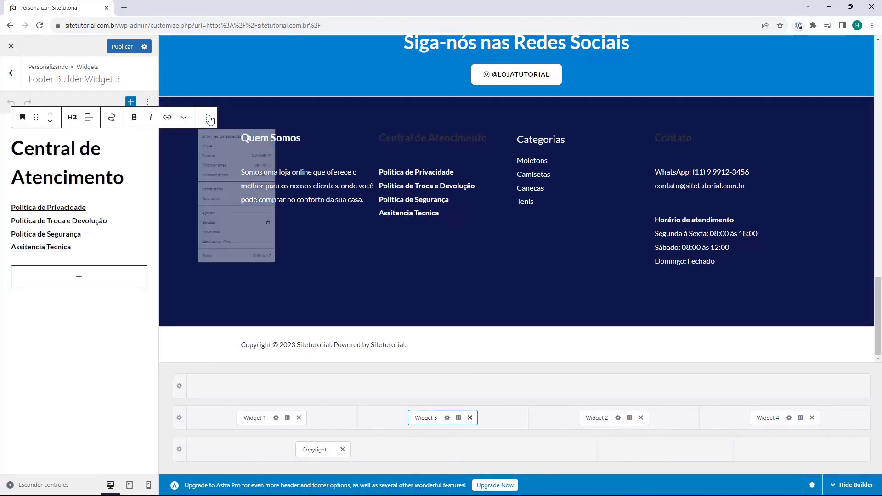
pyautogui.click(216, 147)
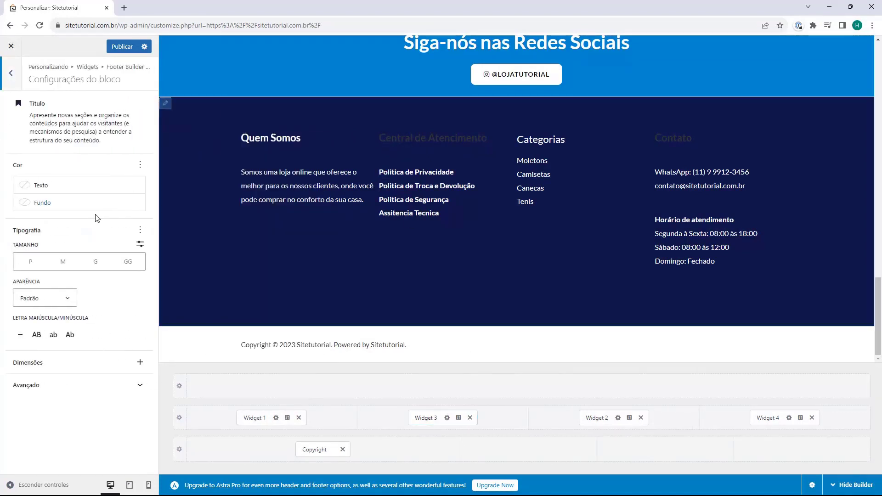
pyautogui.click(40, 185)
pyautogui.click(212, 320)
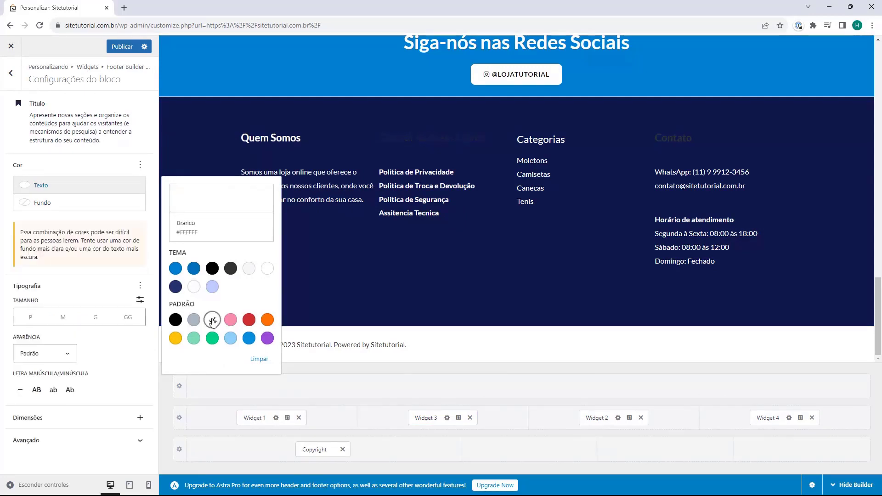
pyautogui.click(437, 243)
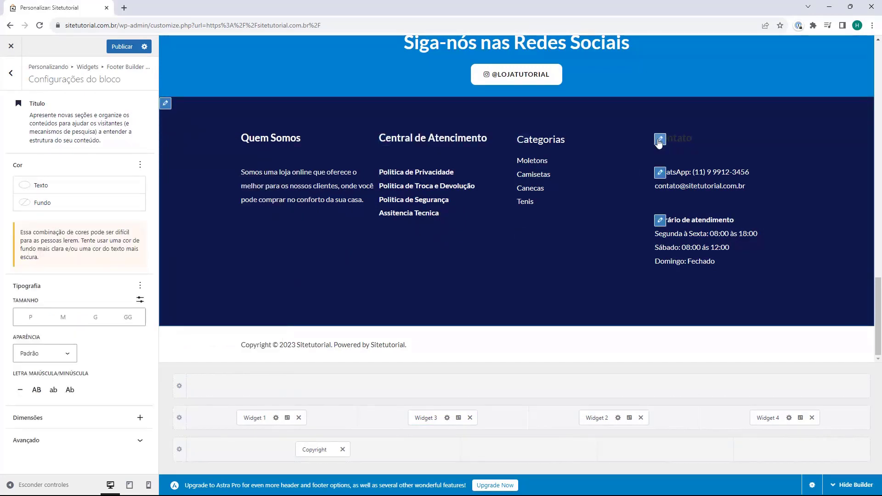
# - Set the text colour of the "Contato" heading block in footer Widget 4 to white
pyautogui.click(660, 220)
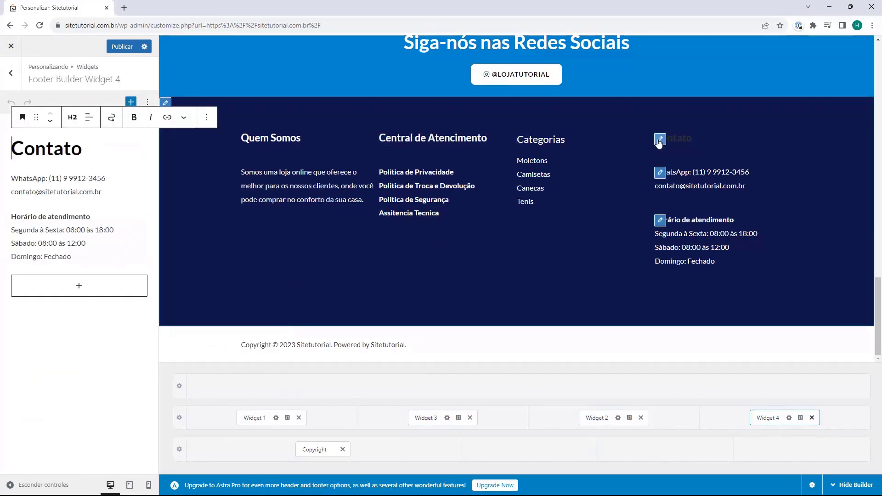
pyautogui.click(207, 117)
pyautogui.click(216, 143)
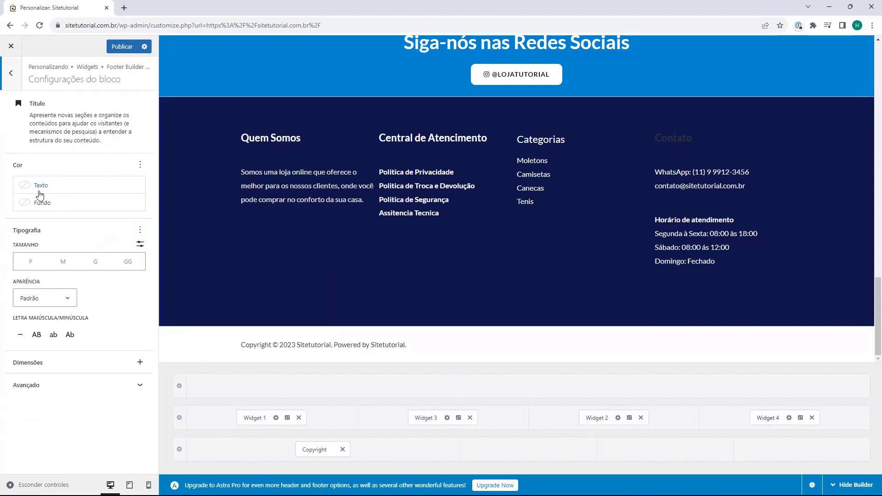
pyautogui.click(30, 204)
pyautogui.click(41, 186)
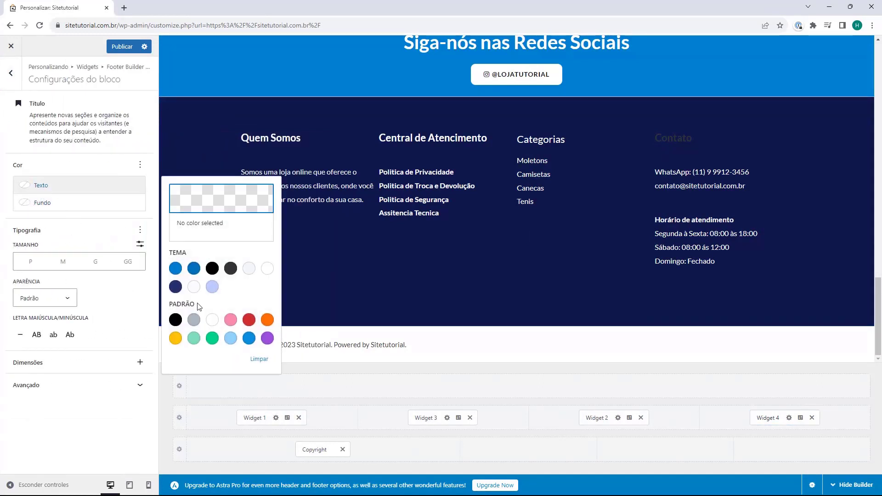
pyautogui.click(212, 320)
pyautogui.click(365, 268)
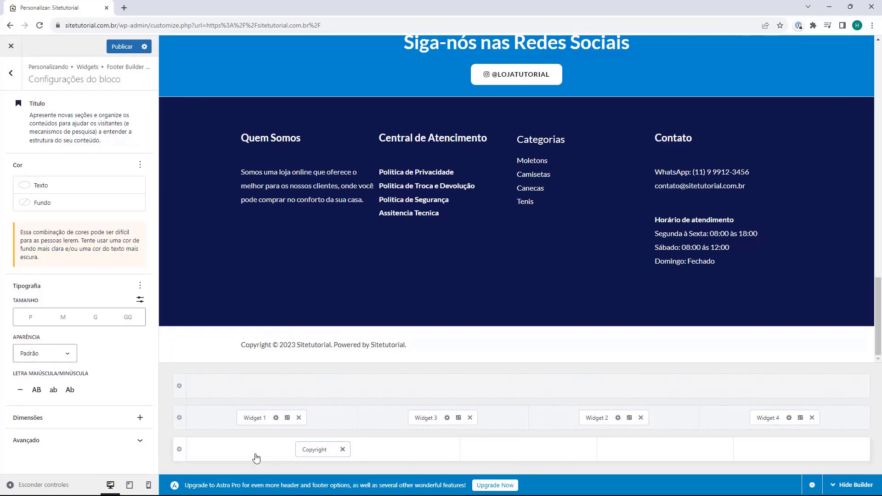
# - Give the below-footer row the copied dark blue background colour and set its top border size to 0
pyautogui.click(179, 451)
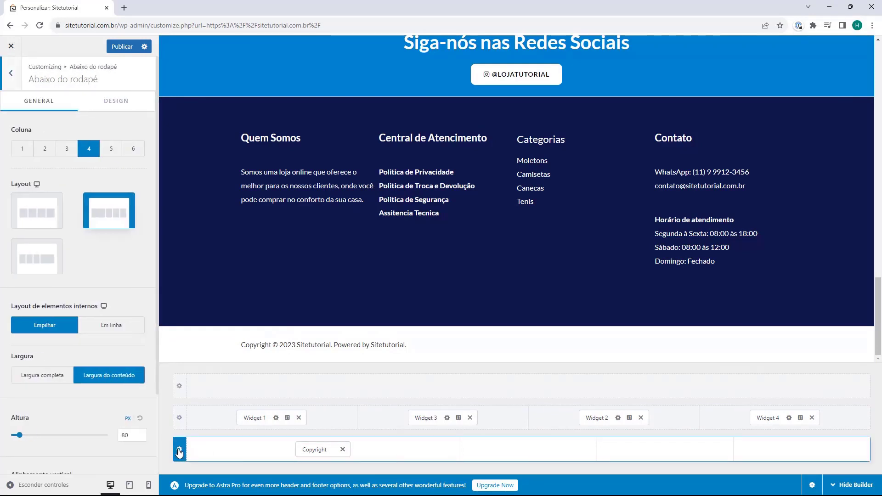
pyautogui.click(91, 105)
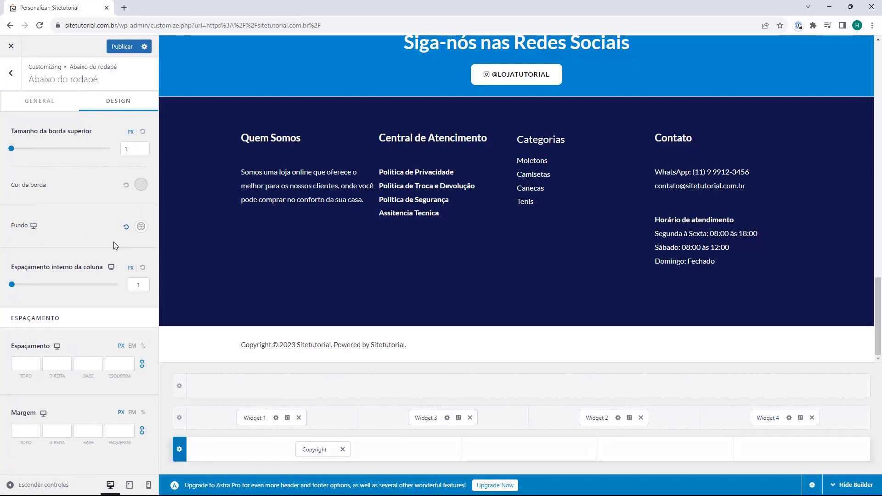
pyautogui.click(141, 232)
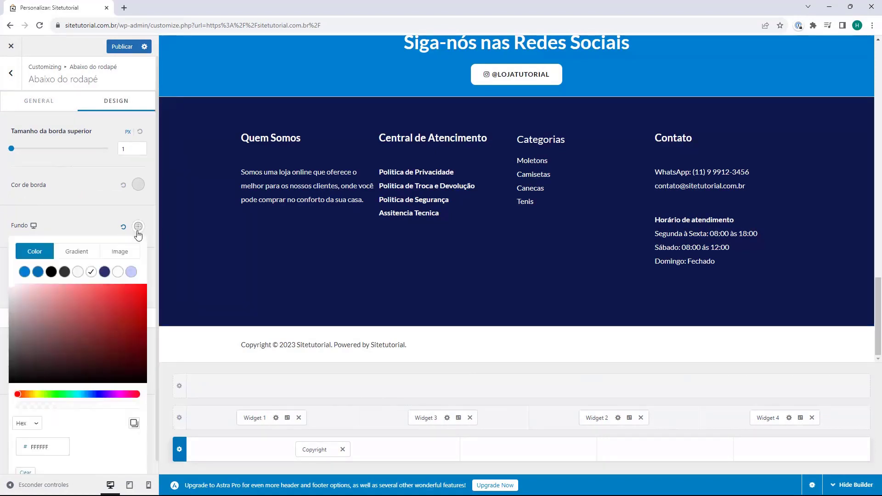
pyautogui.click(45, 450)
pyautogui.hotkey('ctrl', 'a')
pyautogui.hotkey('ctrl', 'v')
pyautogui.click(478, 401)
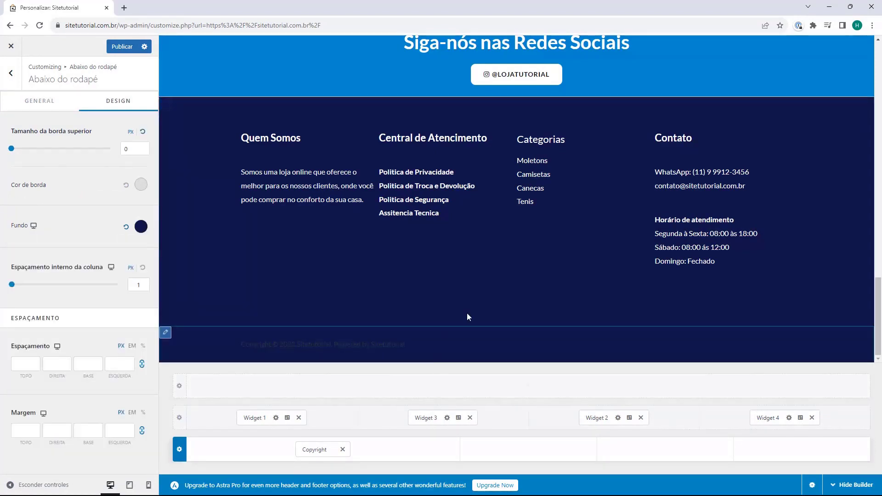
# - Set the copyright element's text colour to white (FFFFFF) and publish the customizer changes
pyautogui.click(315, 449)
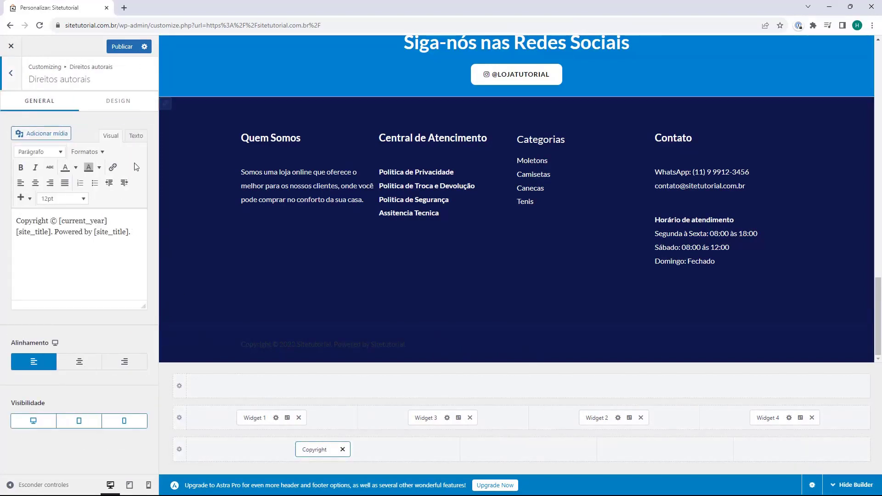
pyautogui.click(115, 101)
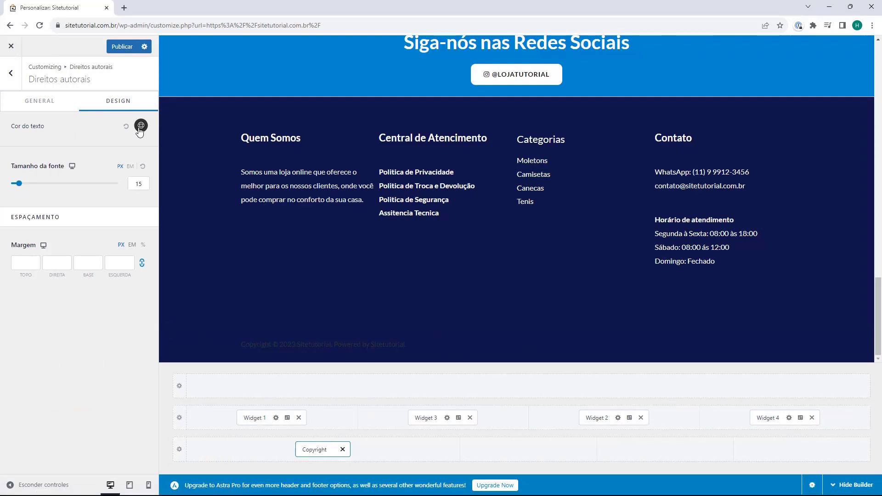
pyautogui.click(140, 127)
pyautogui.click(92, 147)
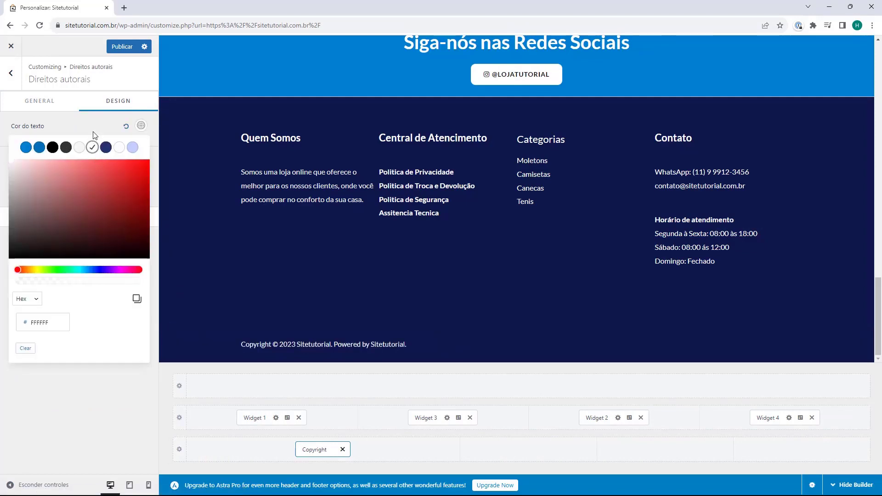
pyautogui.click(225, 233)
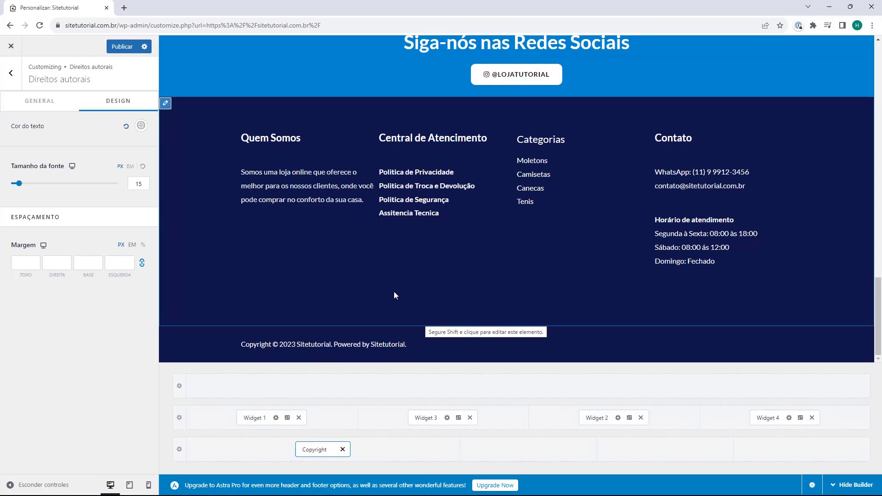
pyautogui.click(123, 49)
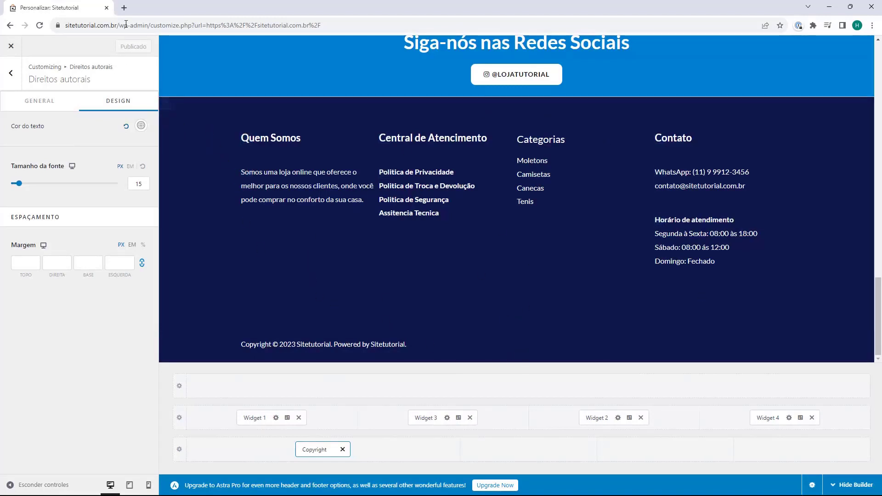
# - Open sitetutorial.com.br in a new browser tab and check the published footer at the end of the homepage
pyautogui.click(124, 8)
pyautogui.write('s')
pyautogui.press('Return')
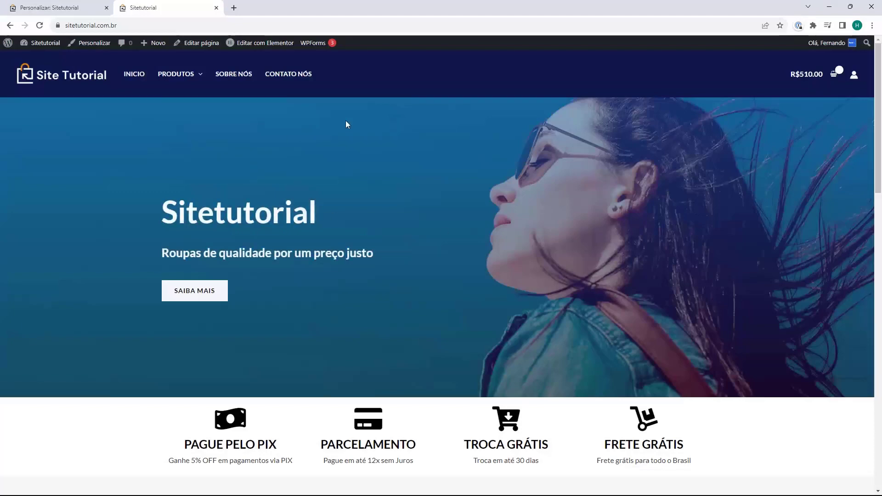
pyautogui.scroll(-15, 357, 125)
pyautogui.scroll(-3, 356, 125)
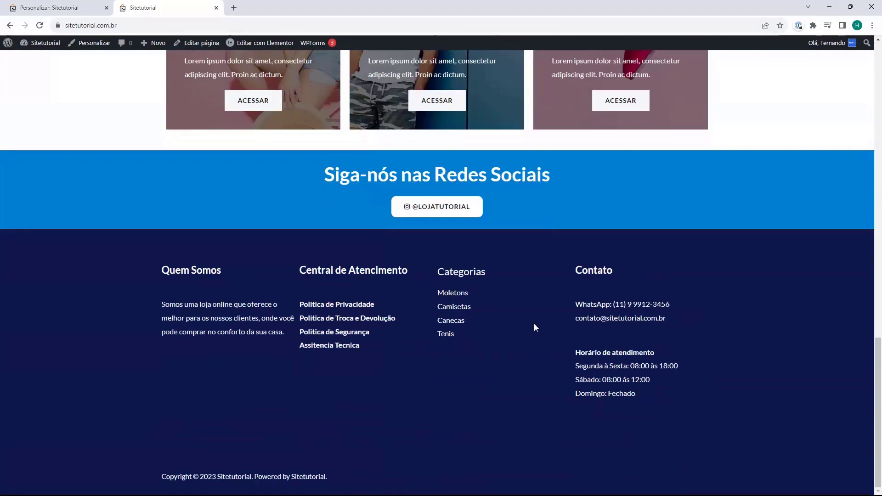